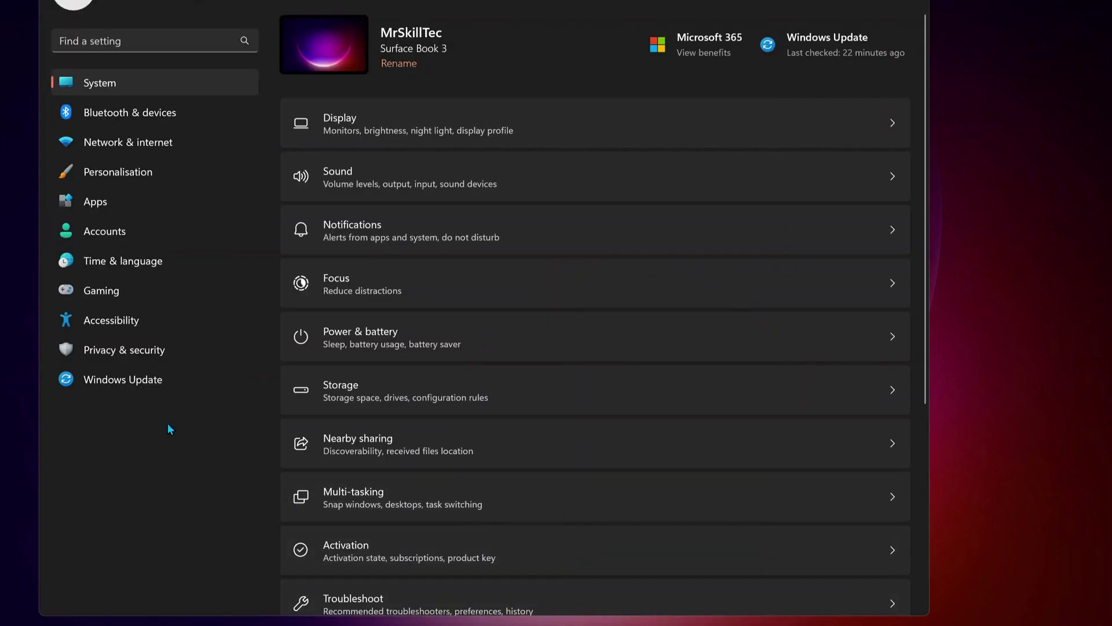
- Start a Windows Update check from the Windows Update page in Settings
left_click(164, 380)
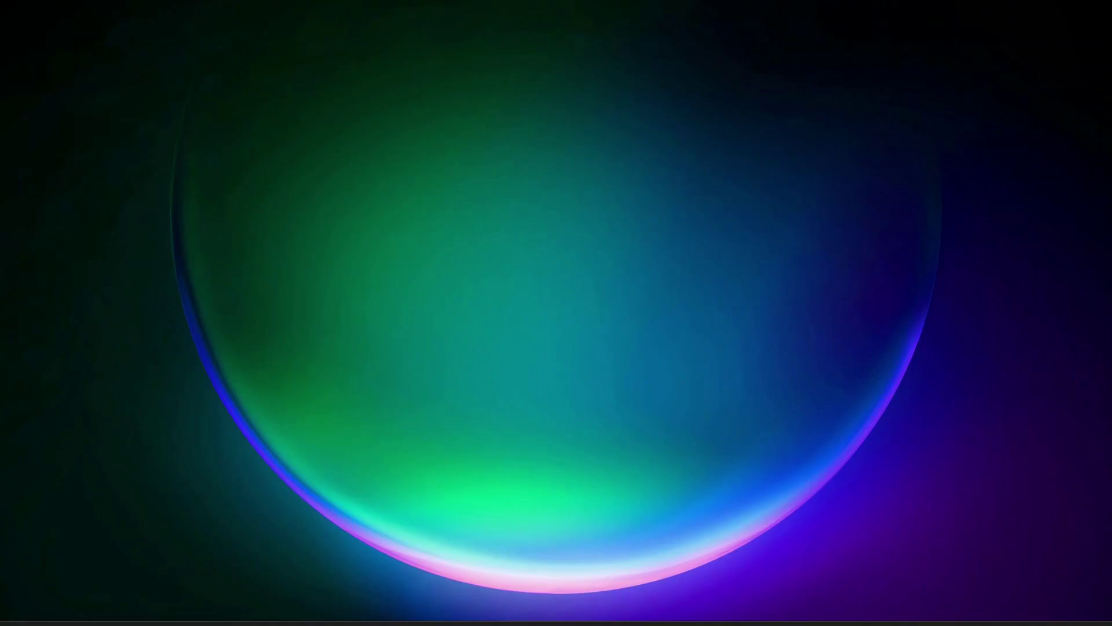
- Search 'cm' and launch Command Prompt as administrator
key("super+s")
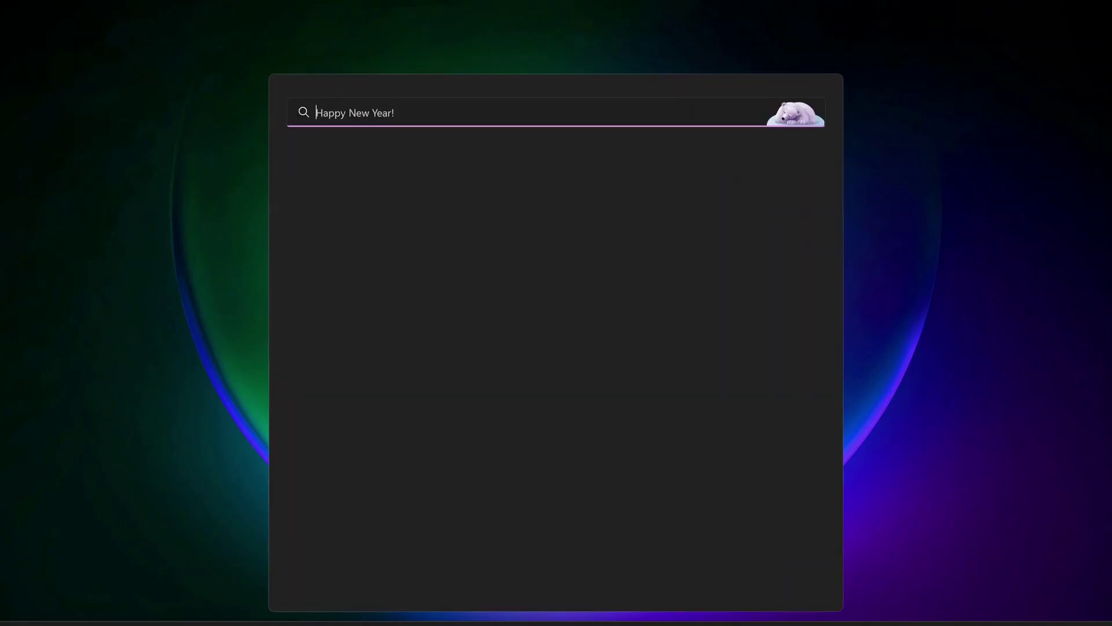
type("cm")
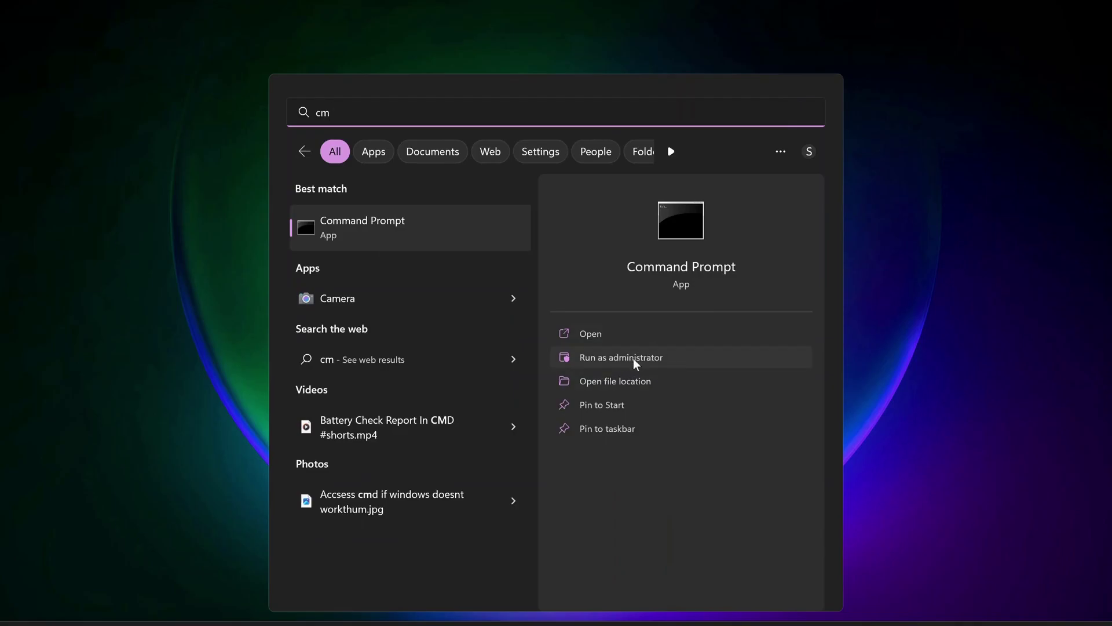
left_click(617, 360)
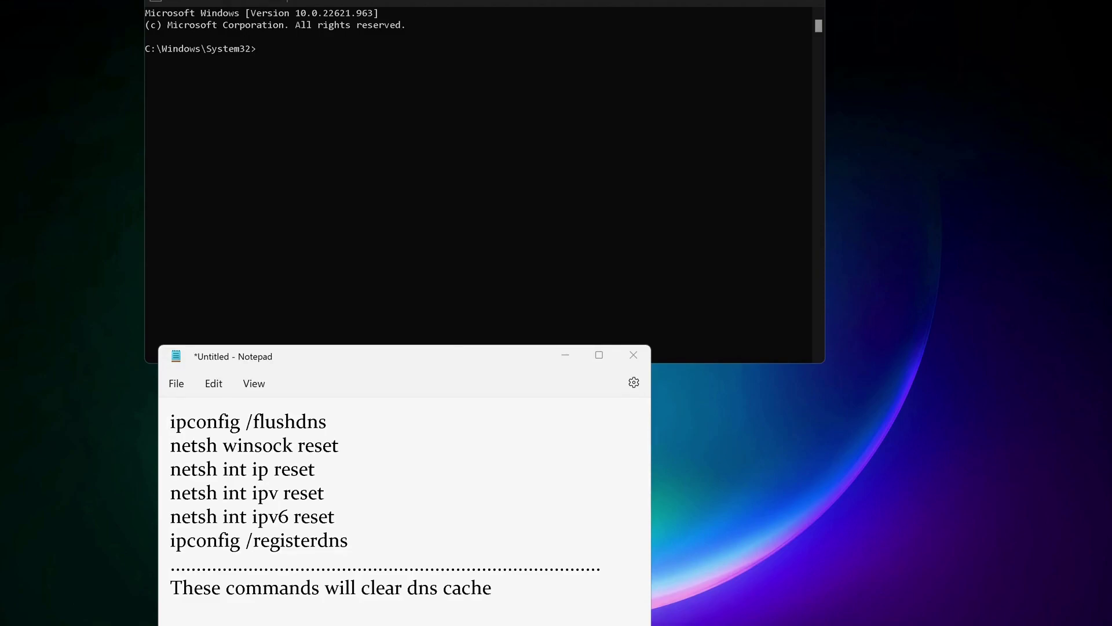
- Run ipconfig /flushdns, netsh winsock reset and netsh int ip reset in the admin Command Prompt
left_click_drag(331, 422, 165, 431)
key("ctrl+c")
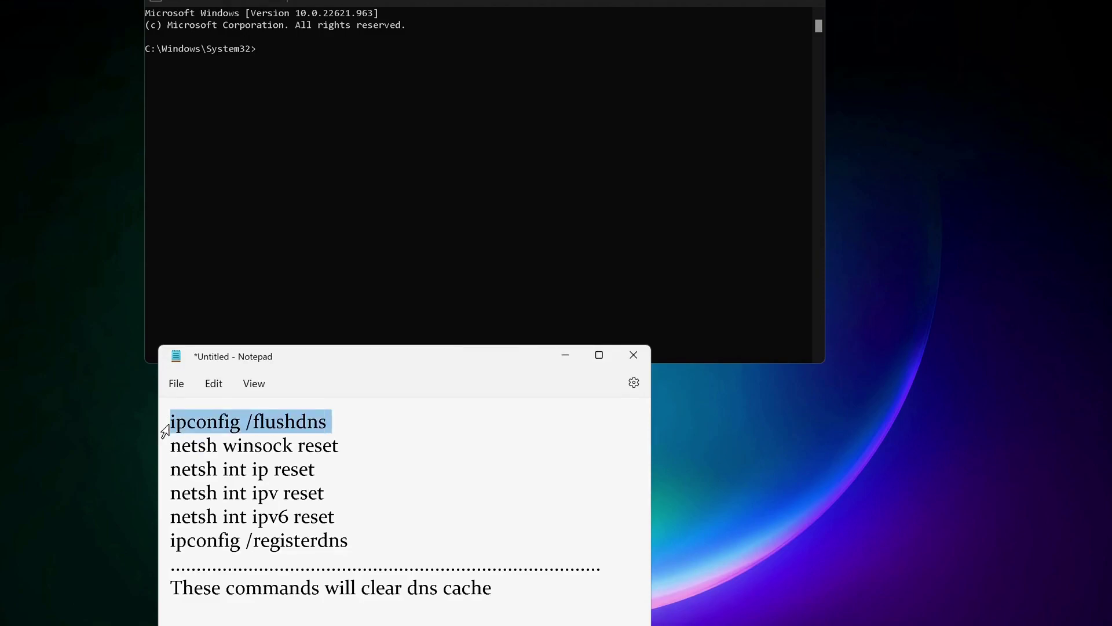
left_click(346, 142)
key("ctrl+v")
key("Return")
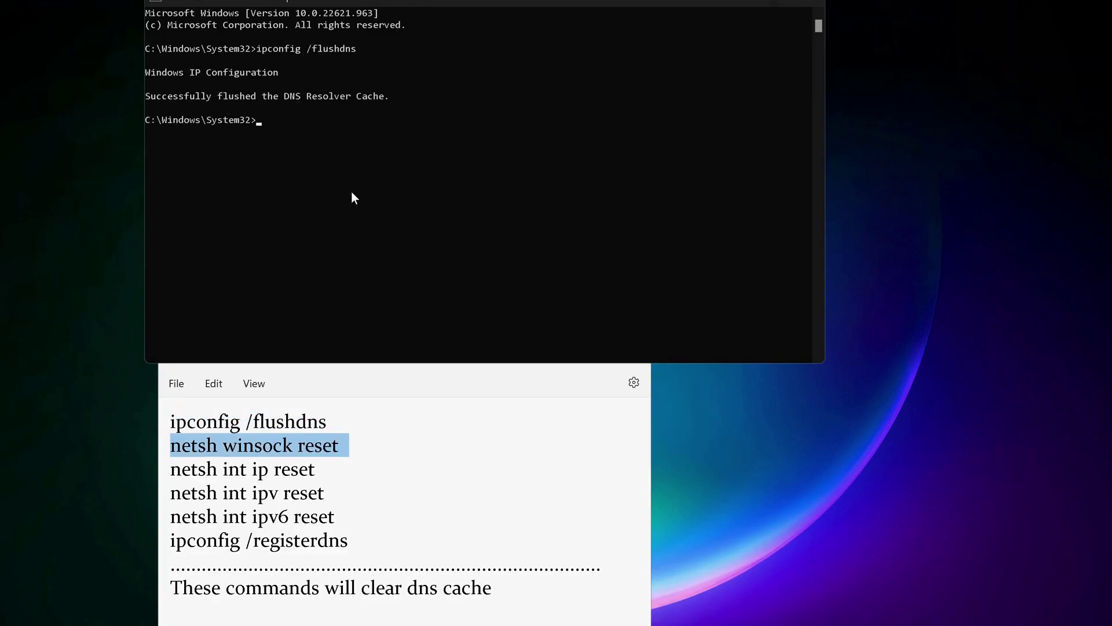
left_click(352, 191)
type("netsh winsock reset")
key("Return")
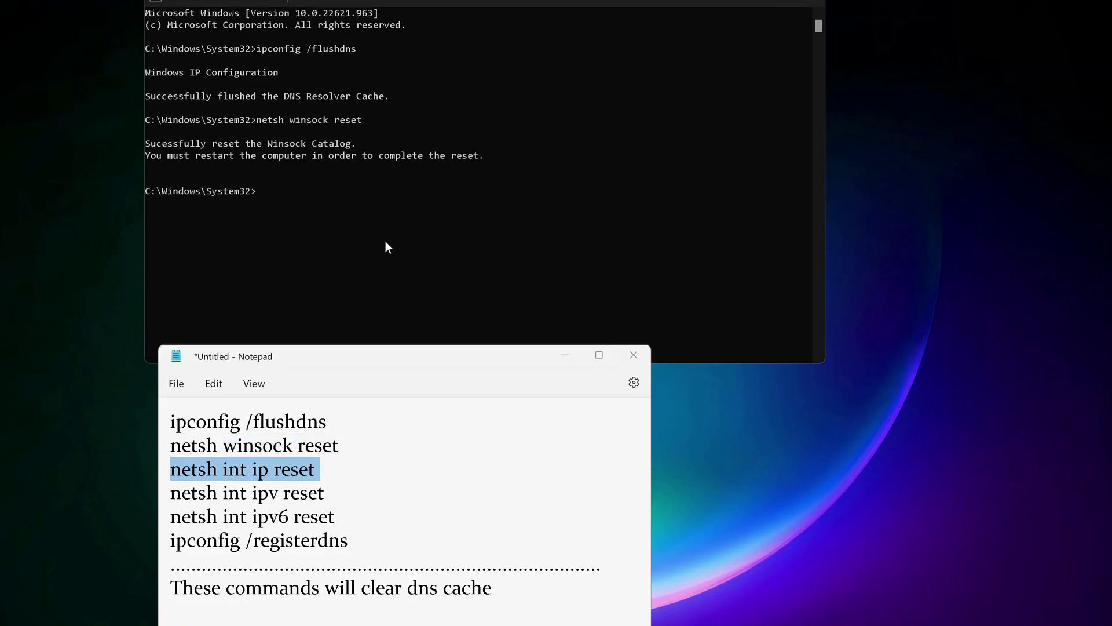
left_click(384, 241)
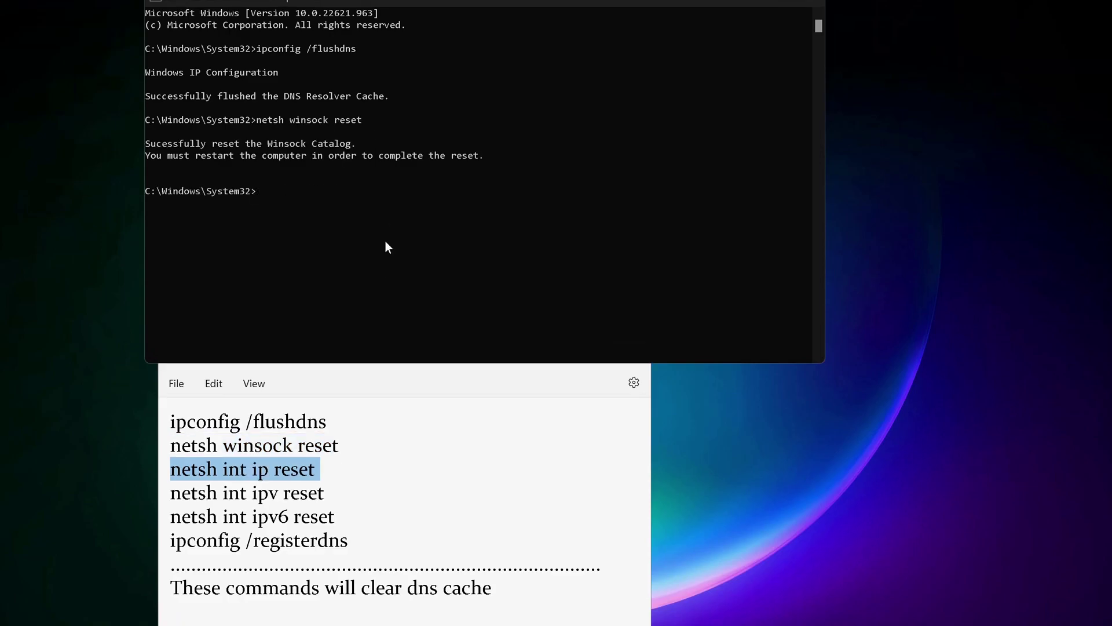
type("netsh int ip reset")
key("Return")
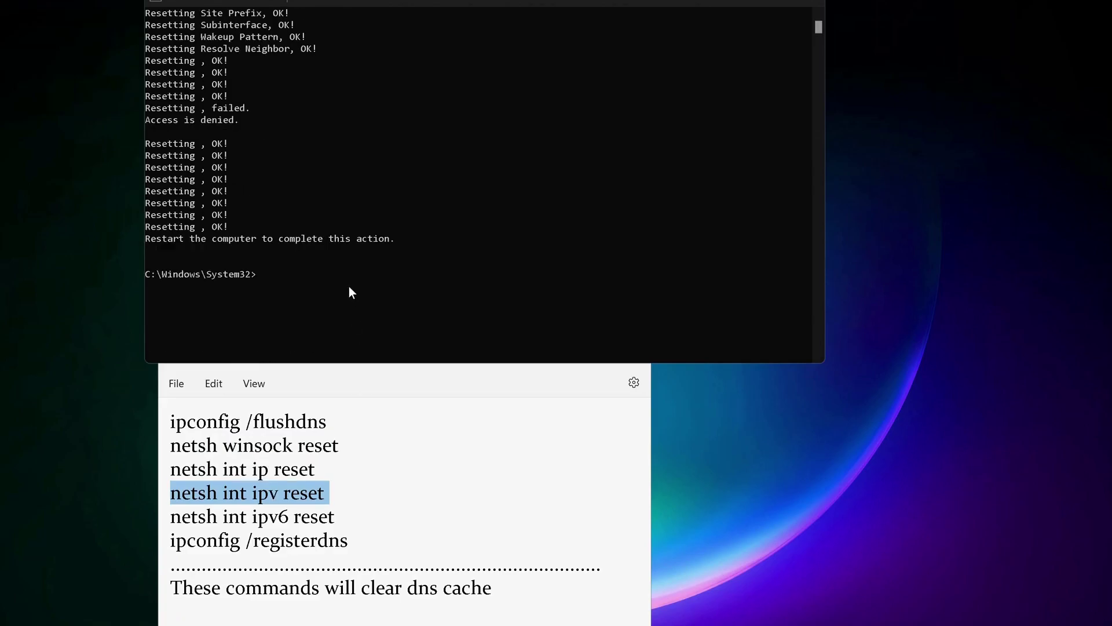
- Clear the prompt, then copy ipconfig /registerdns from Notepad and run it
scroll(348, 286, "up", 2)
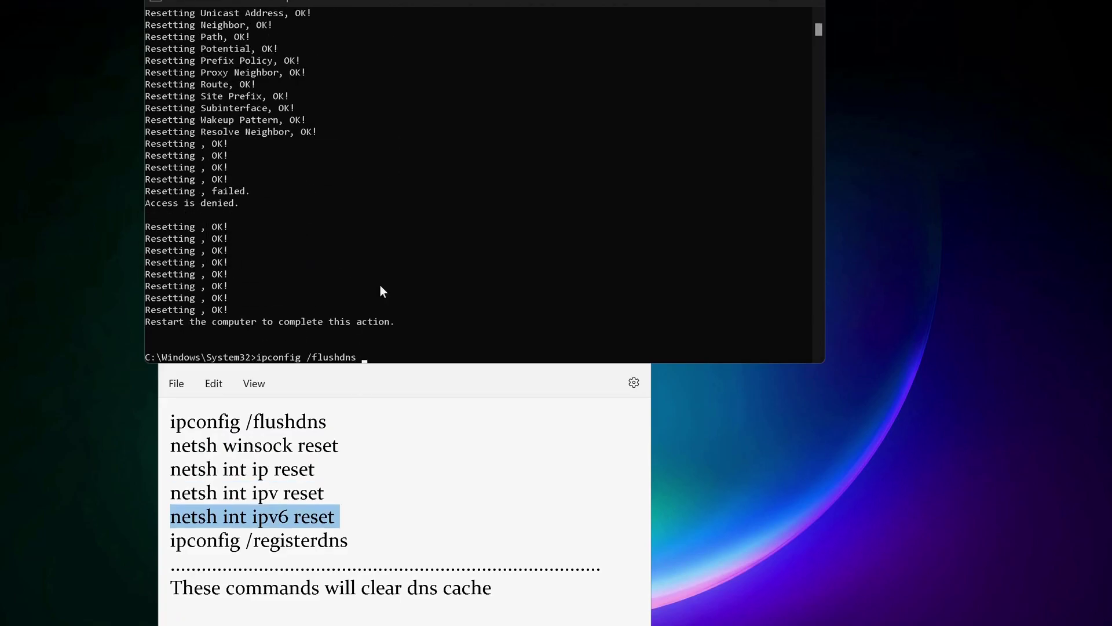
key("BackSpace")
key("BackSpace")
key("BackSpace")
key("BackSpace")
key("BackSpace")
key("BackSpace")
key("BackSpace")
key("BackSpace")
key("BackSpace")
key("BackSpace")
key("BackSpace")
key("BackSpace")
key("BackSpace")
key("BackSpace")
key("BackSpace")
key("BackSpace")
key("BackSpace")
key("BackSpace")
key("BackSpace")
triple_click(277, 539)
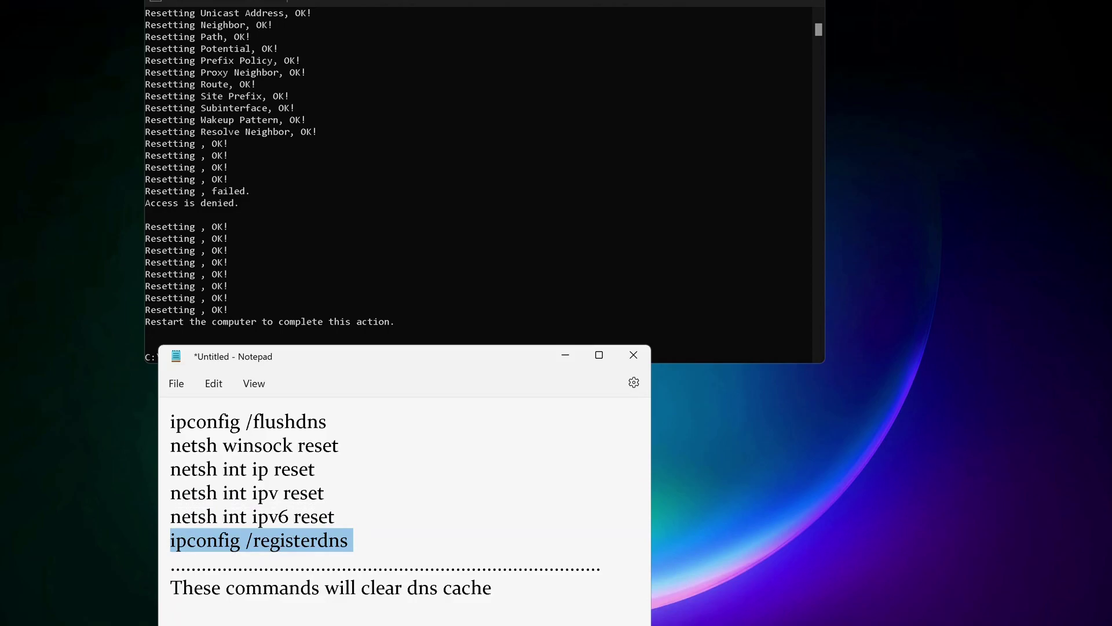
key("ctrl+c")
left_click(421, 311)
key("ctrl+v")
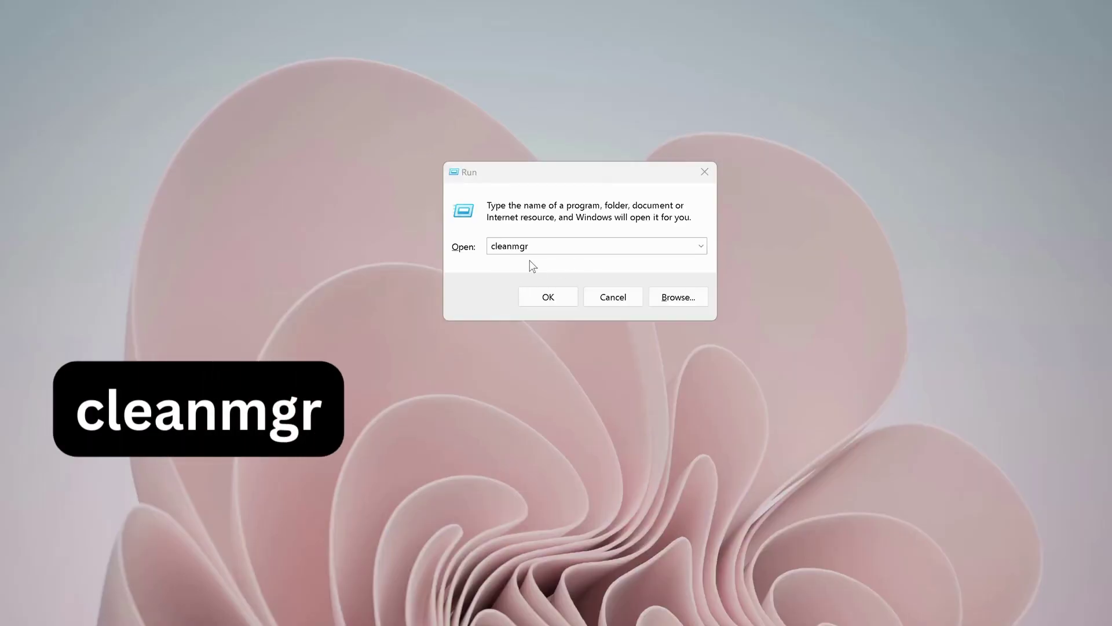
- Delete about 396 MB of unneeded files from Local Disk (C:) with Disk Clean-up
left_click(545, 298)
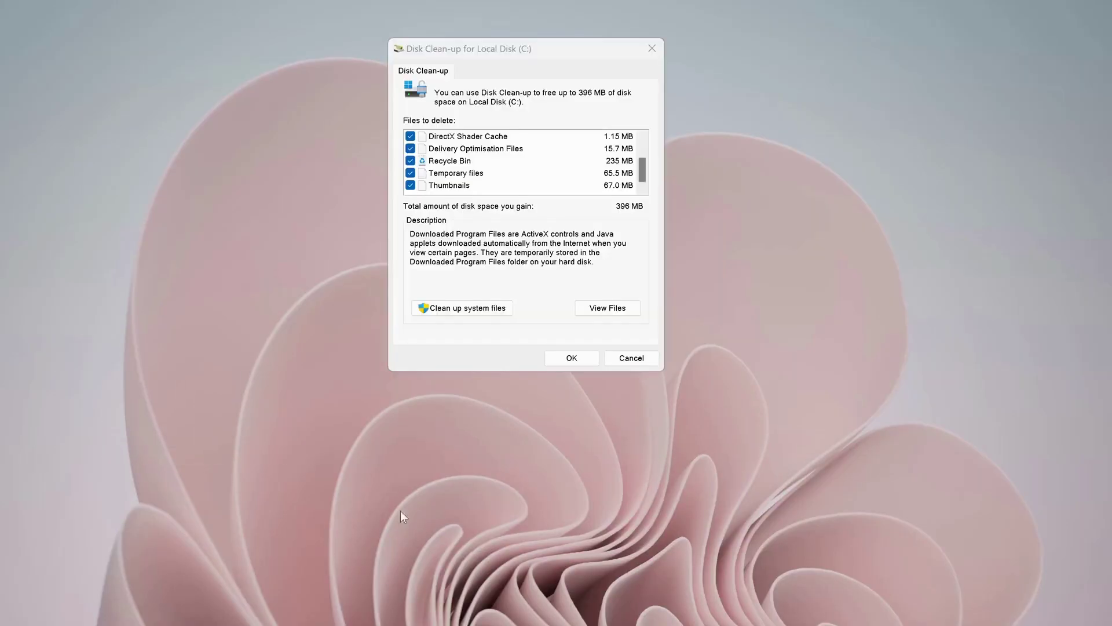
left_click(554, 356)
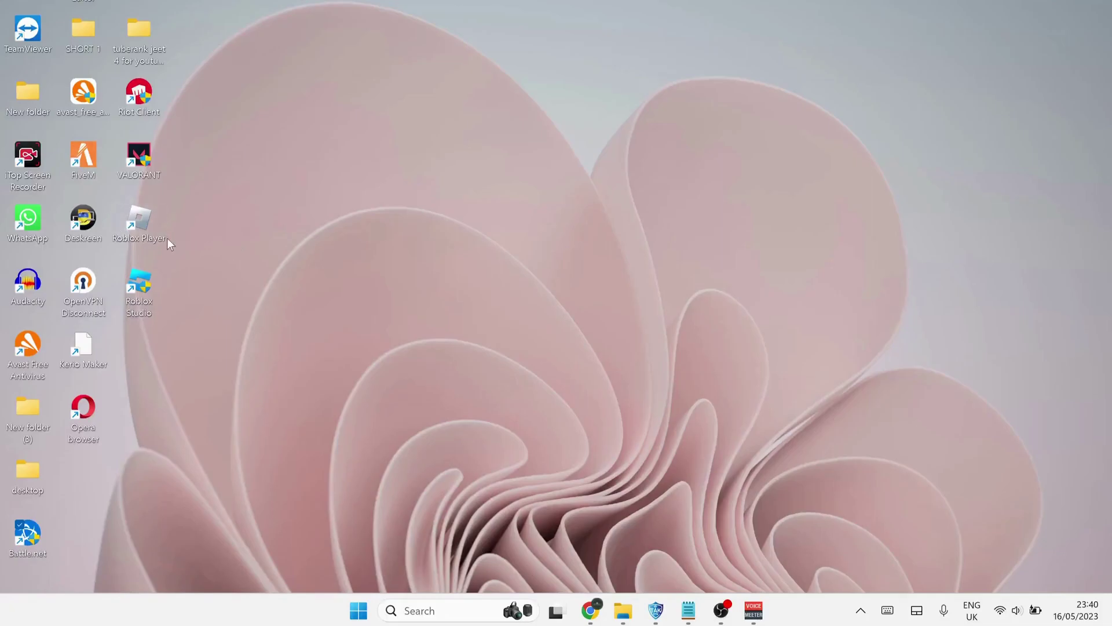
- Set the Roblox Player shortcut to Windows 8 compatibility, run as administrator, full-screen optimisations off
left_click(143, 229)
right_click(145, 226)
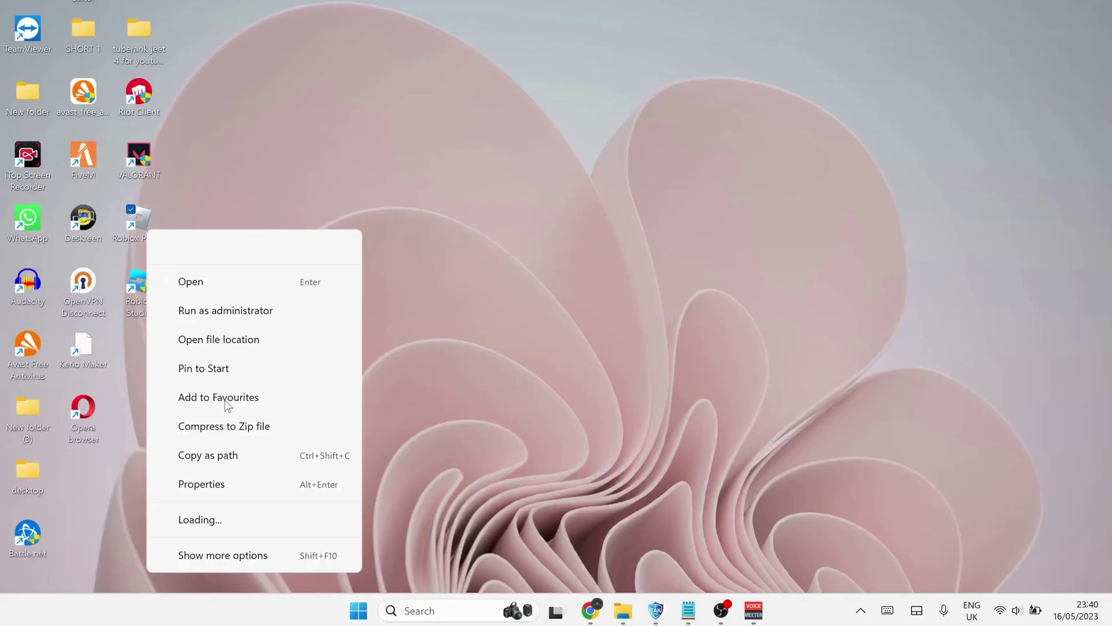
left_click(197, 446)
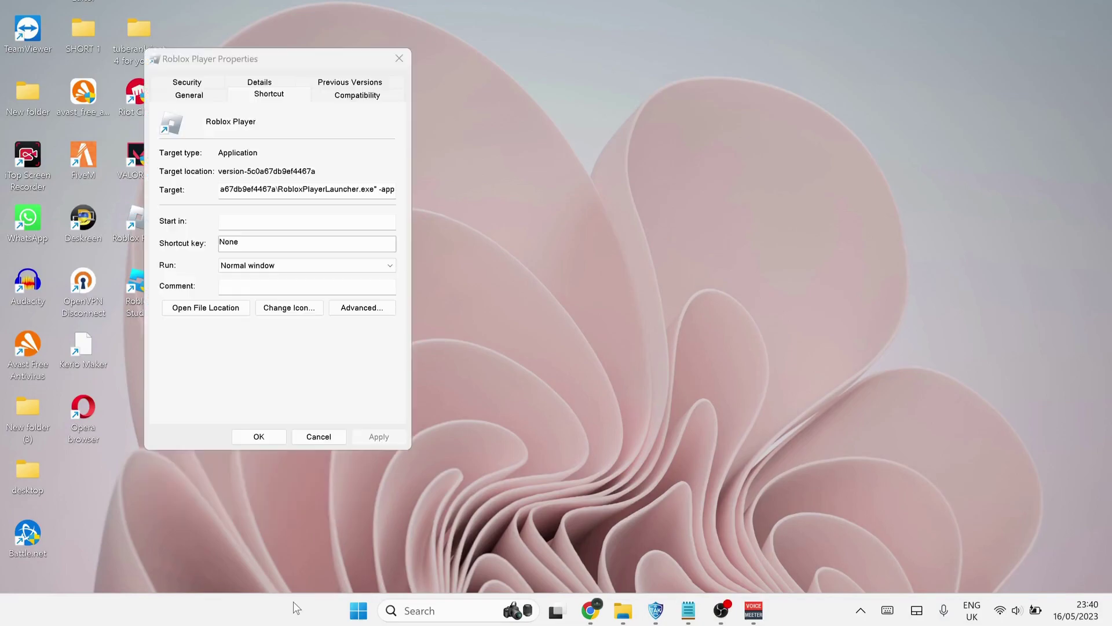
left_click(354, 99)
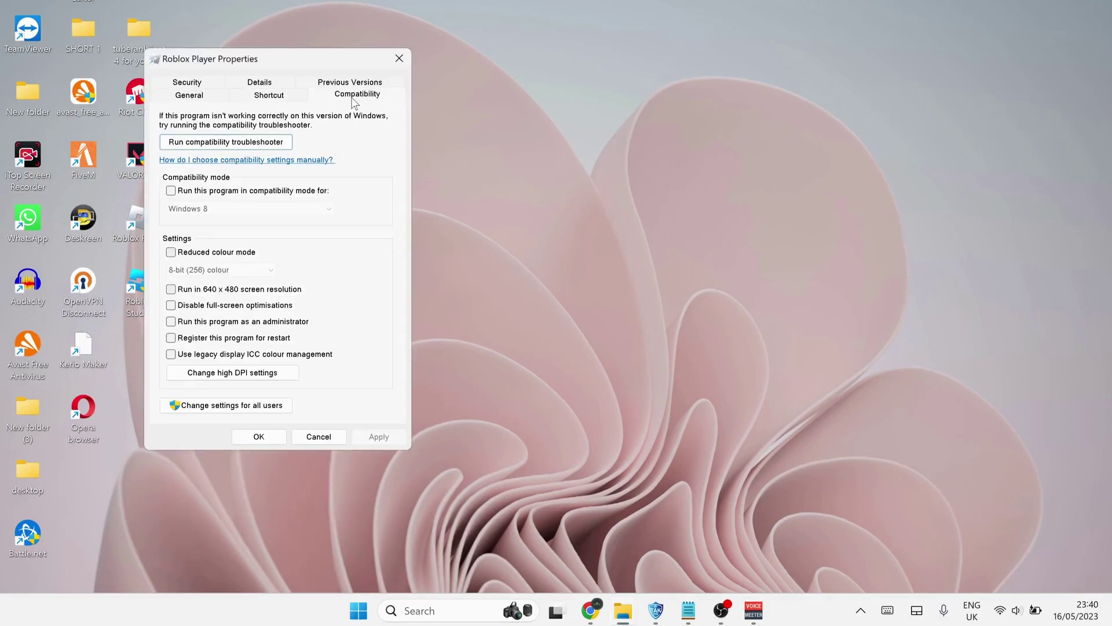
left_click(172, 193)
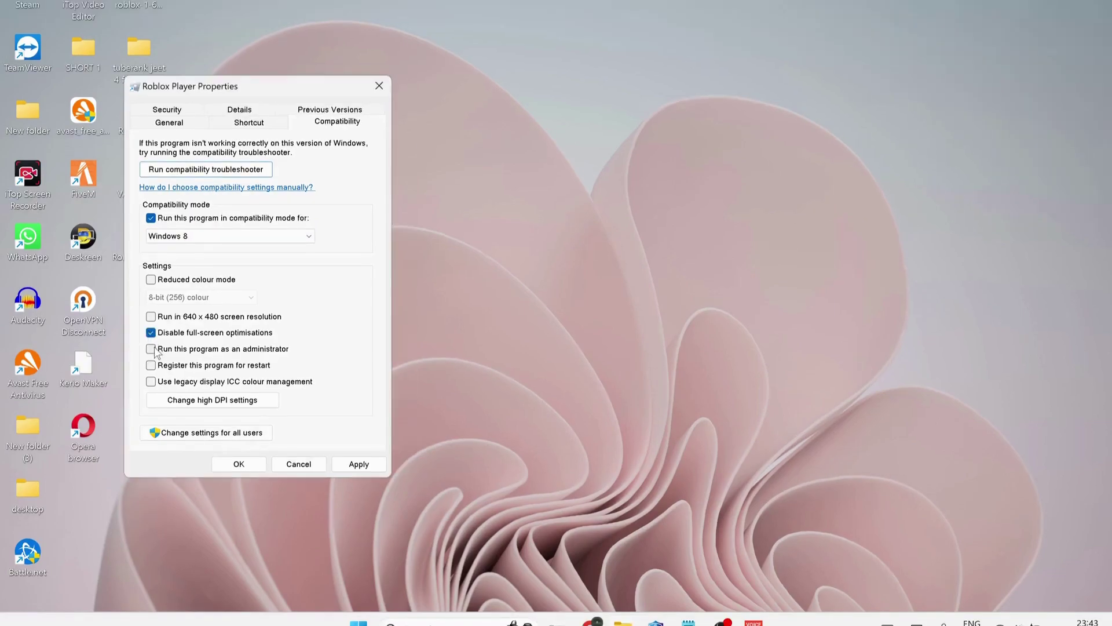
left_click(150, 349)
left_click(355, 468)
left_click(249, 464)
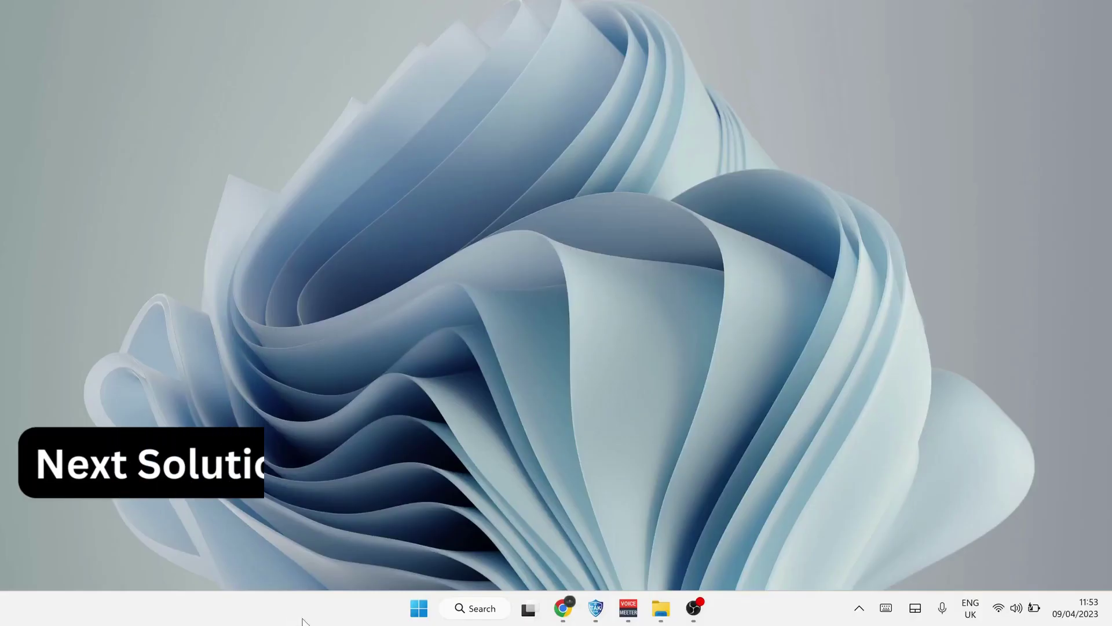
- Open AppData\Local and delete the Roblox folder
left_click(473, 610)
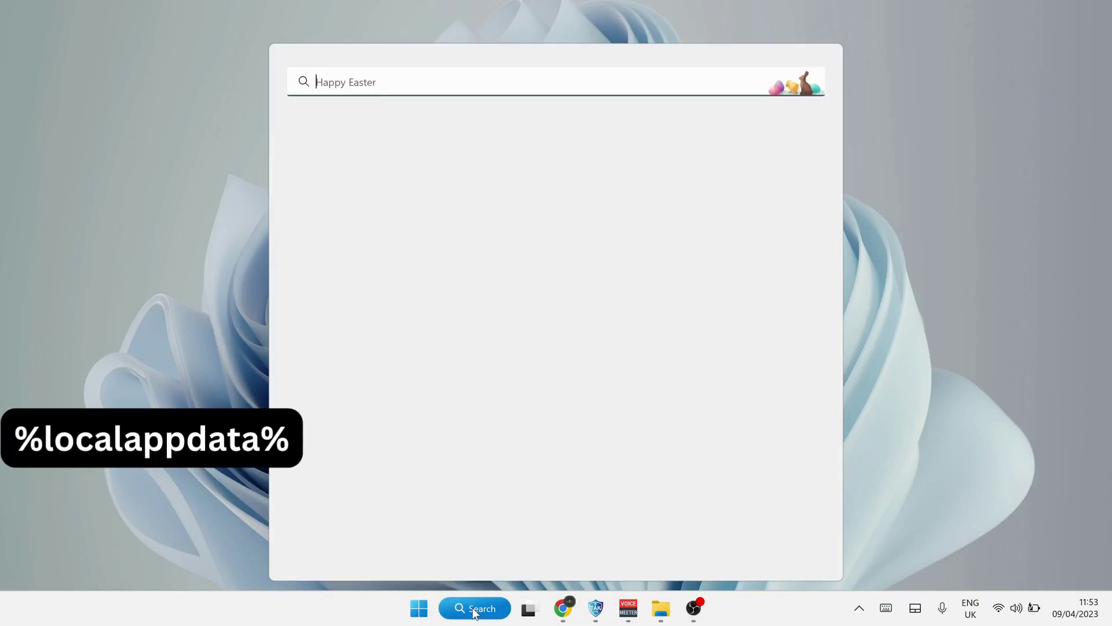
key("ctrl+v")
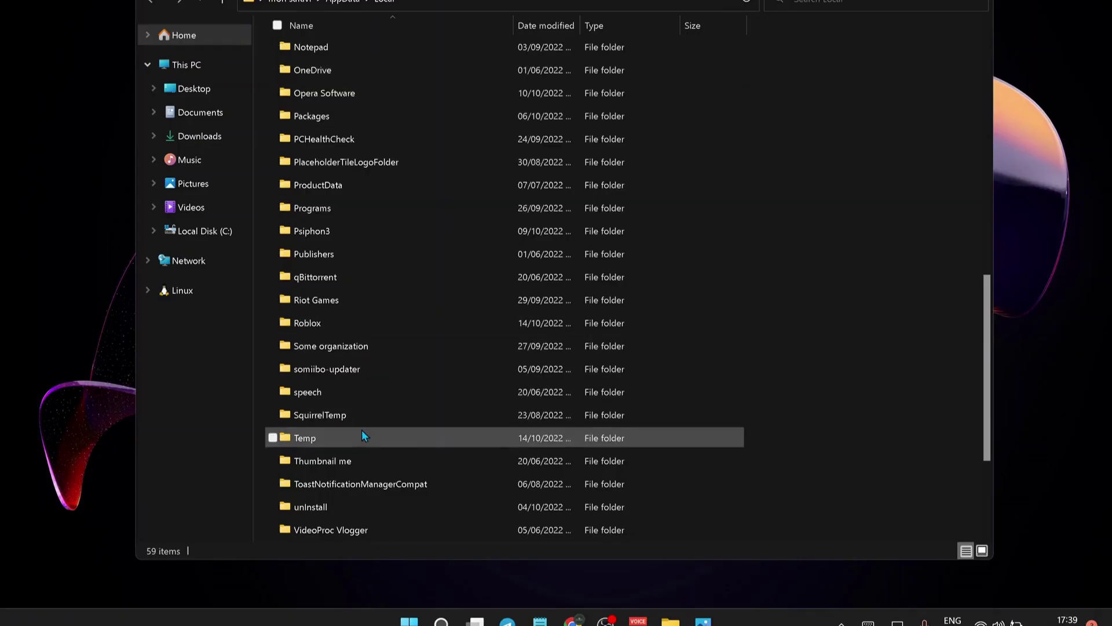
left_click(322, 319)
right_click(322, 318)
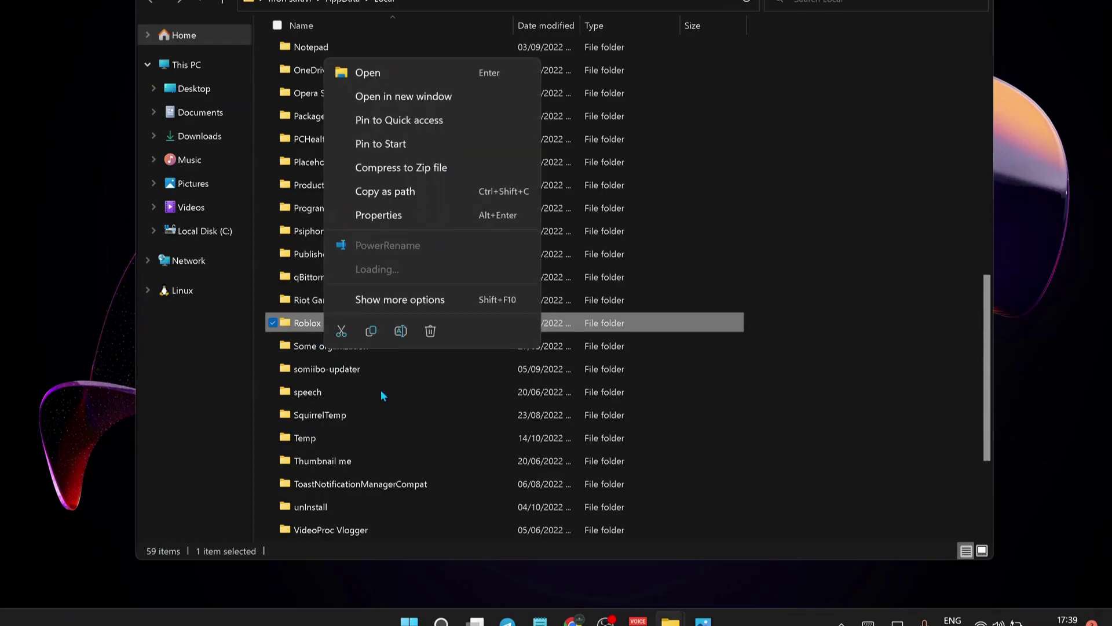
left_click(436, 335)
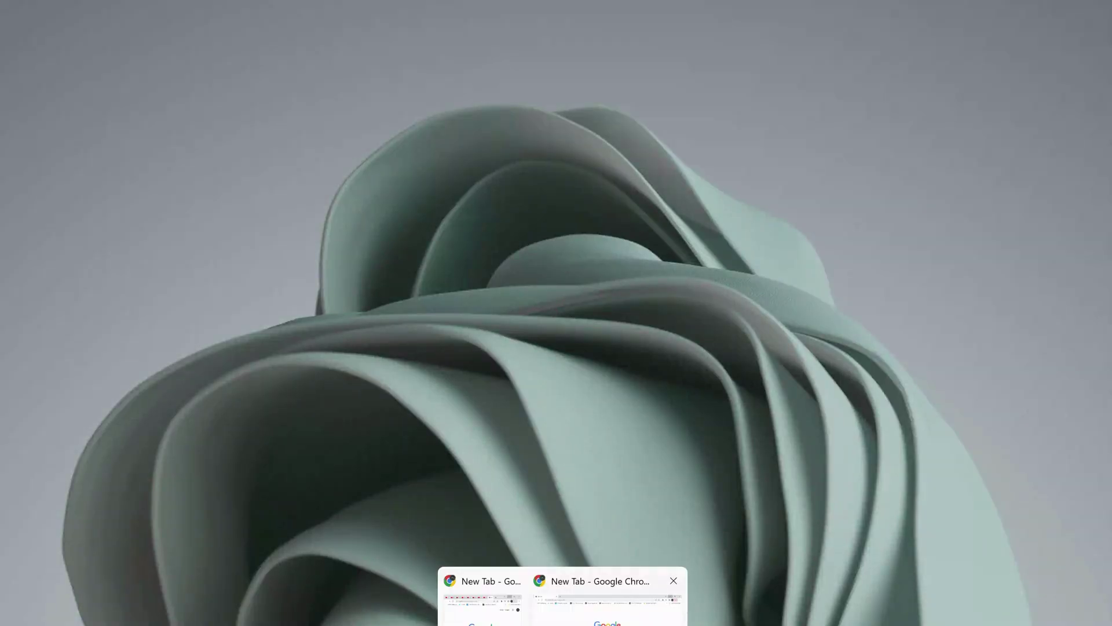
- In Chrome settings, filter all stored site data to 'roblox', then view the Extensions page
left_click(608, 602)
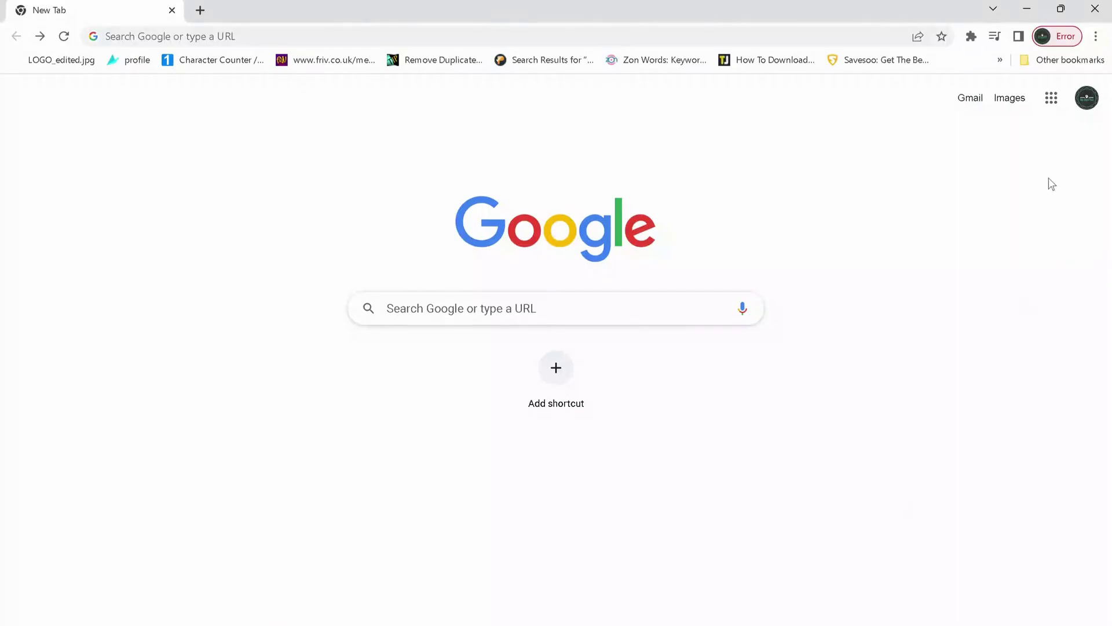
left_click(1096, 37)
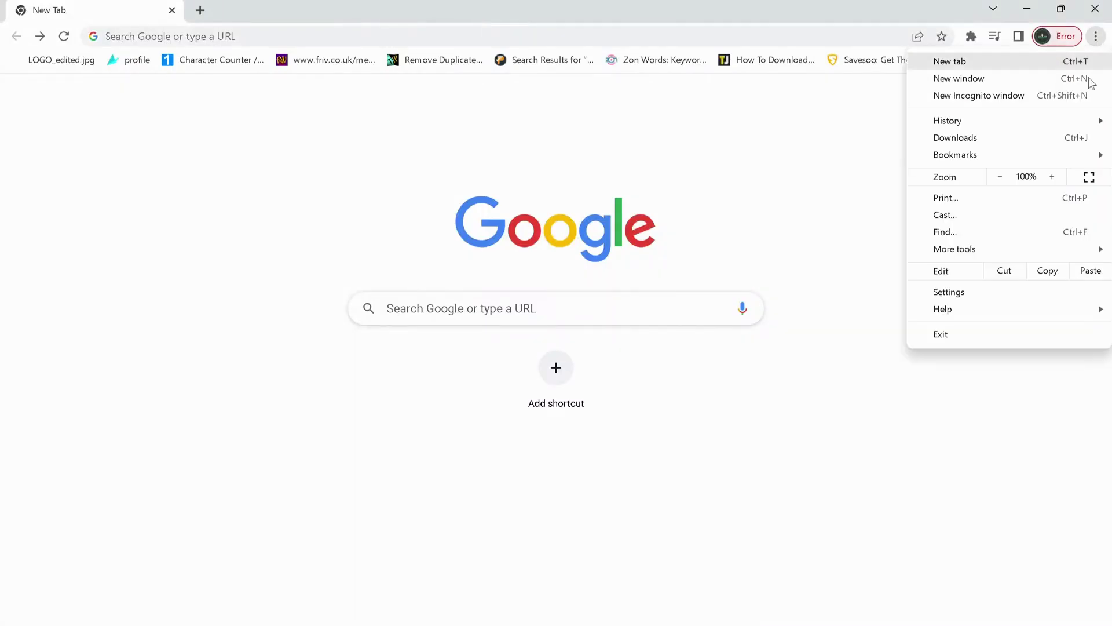
left_click(963, 298)
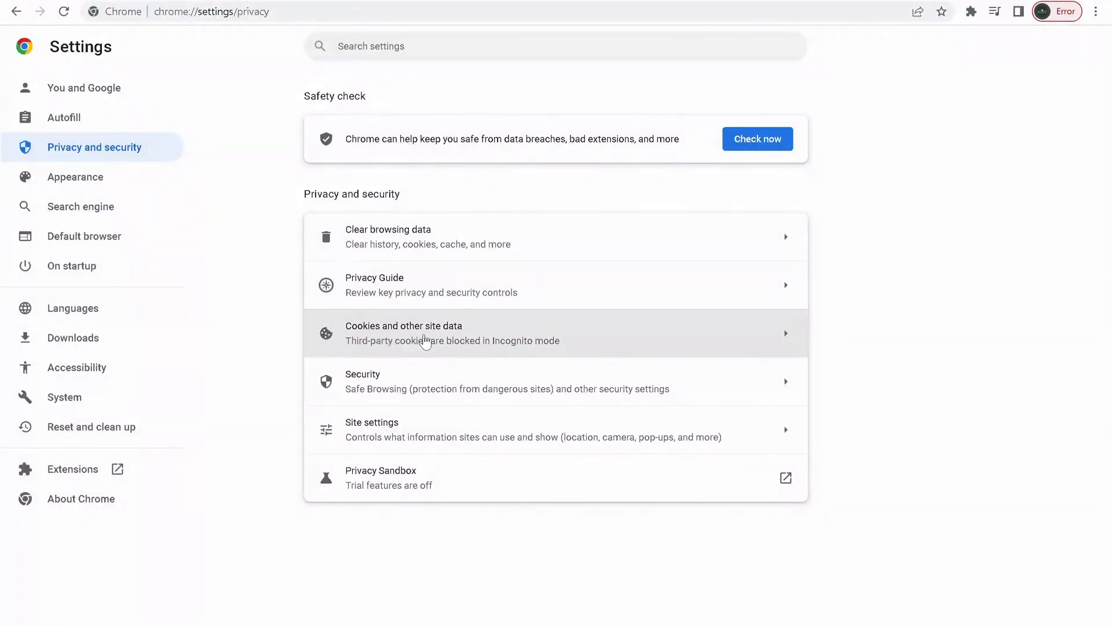
left_click(466, 335)
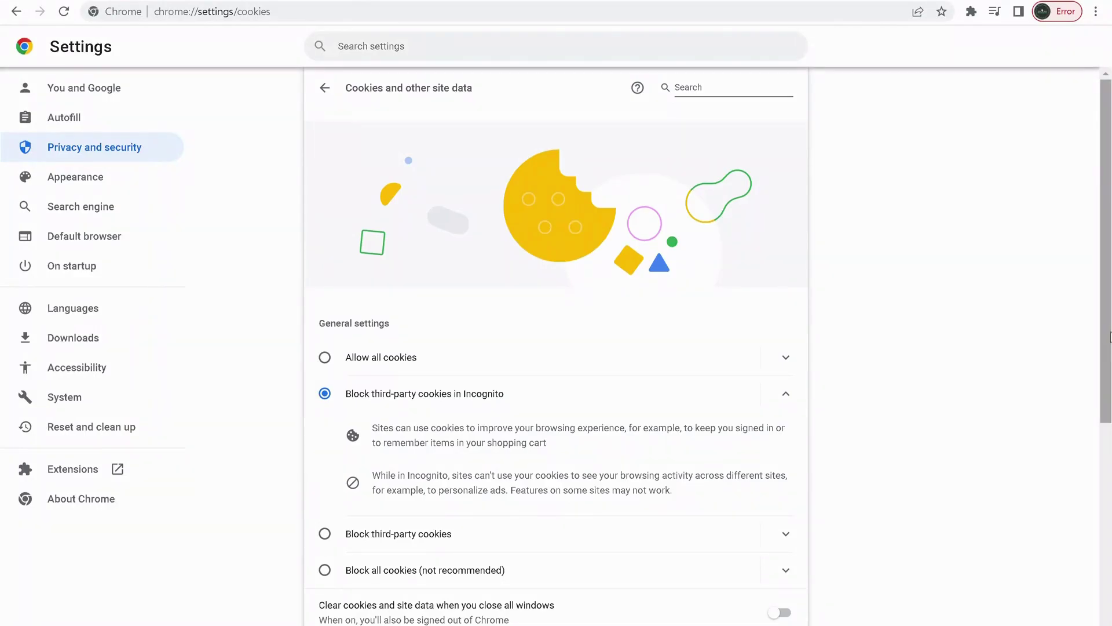
left_click_drag(1109, 337, 1109, 580)
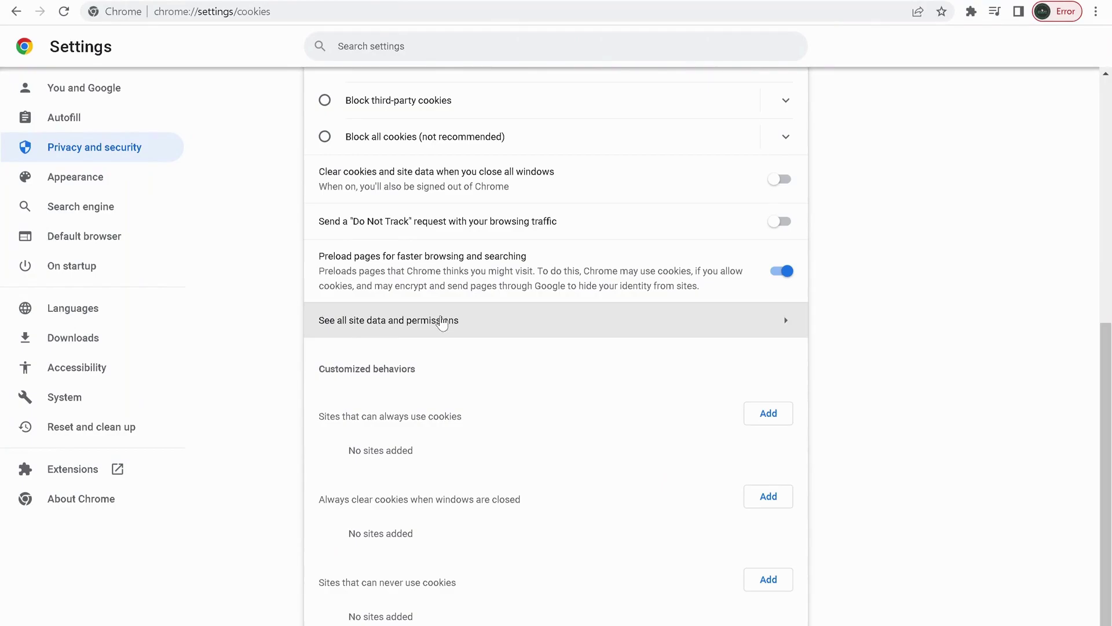
left_click(468, 326)
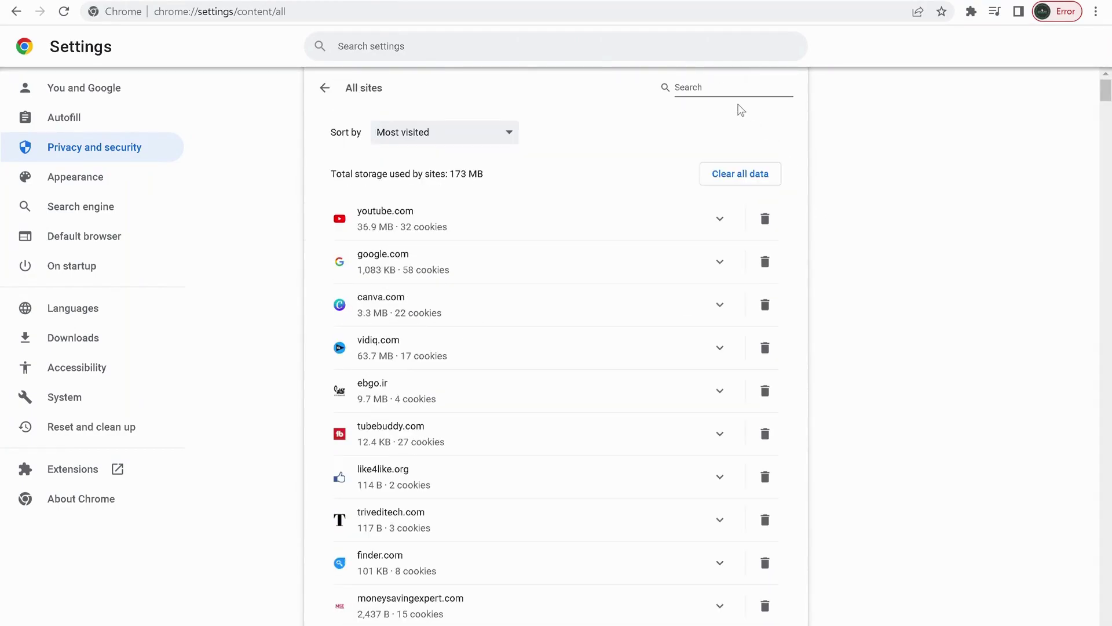
left_click(731, 88)
type("roblox")
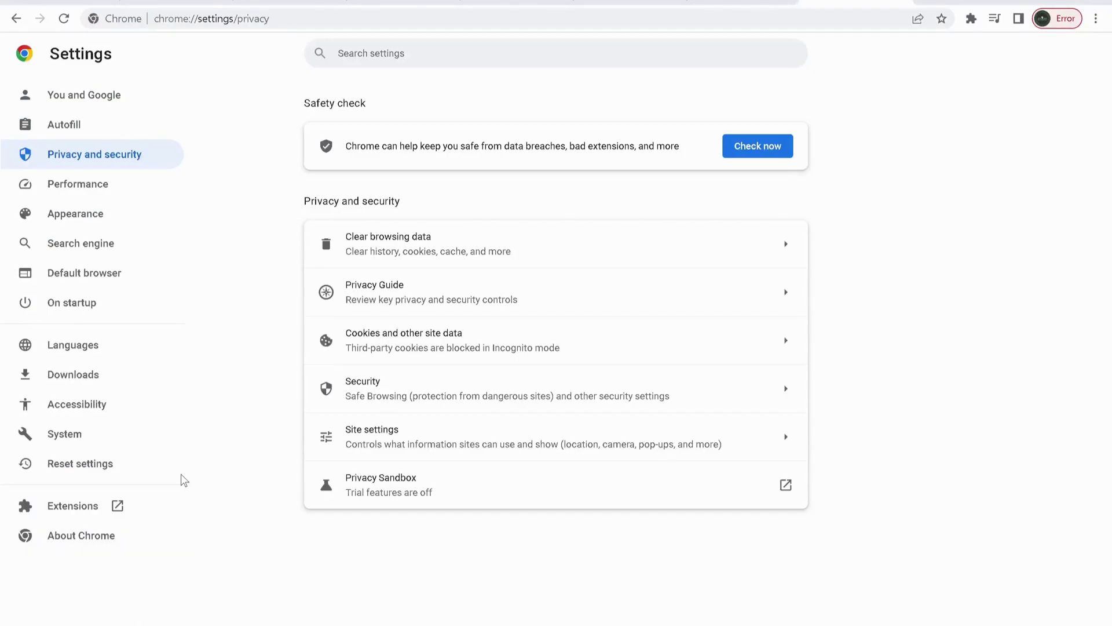
left_click(62, 512)
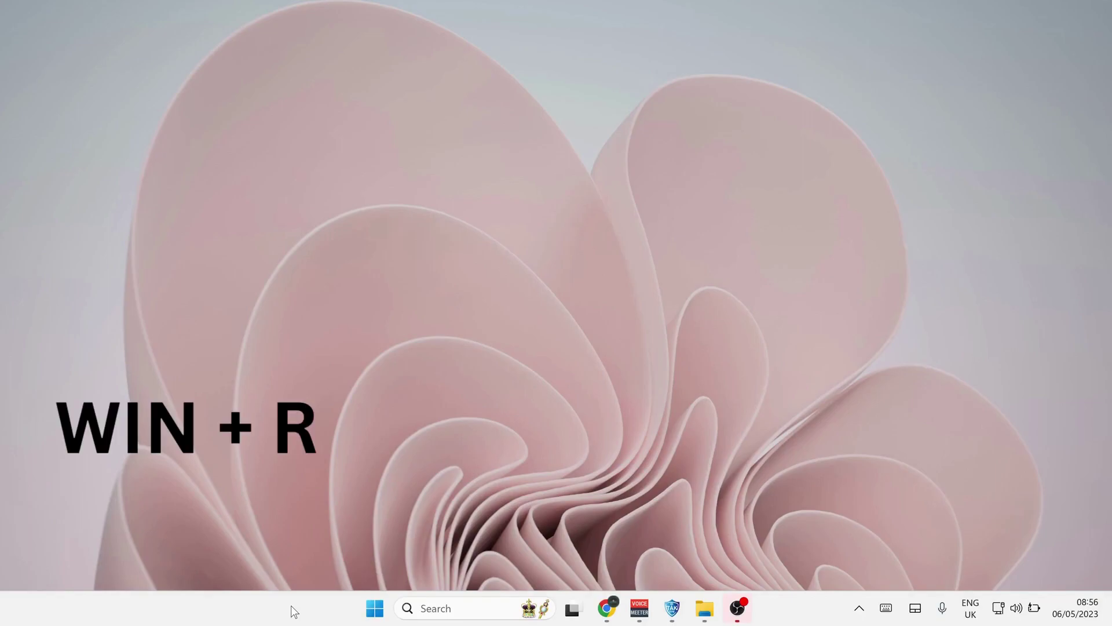
- Run appwiz.cpl and select Roblox Player in Programs and Features
key("super+r")
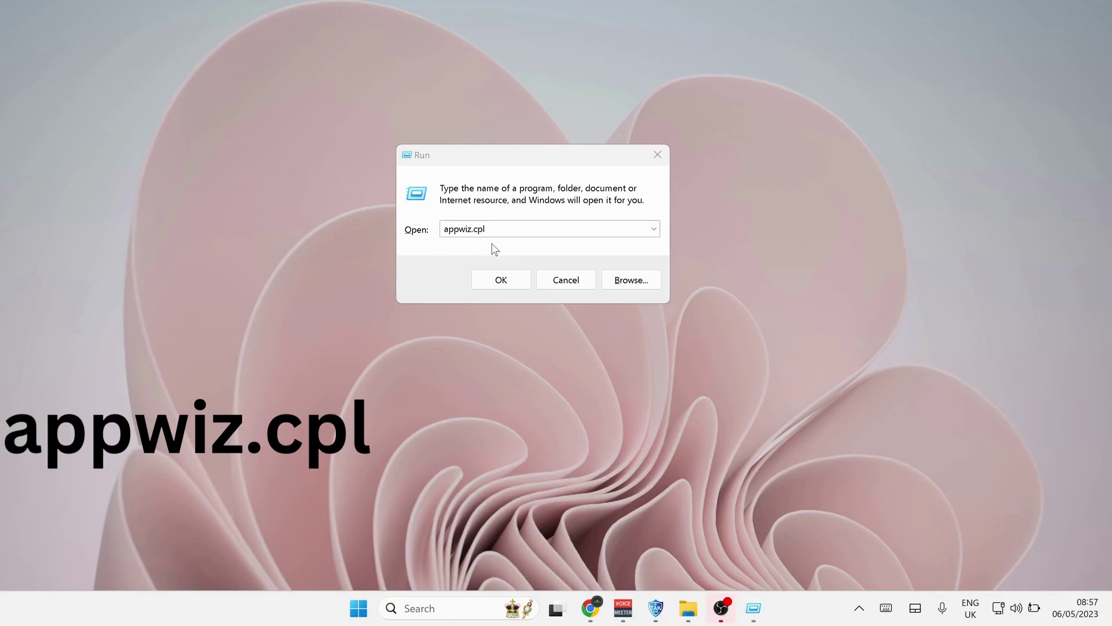
left_click(502, 280)
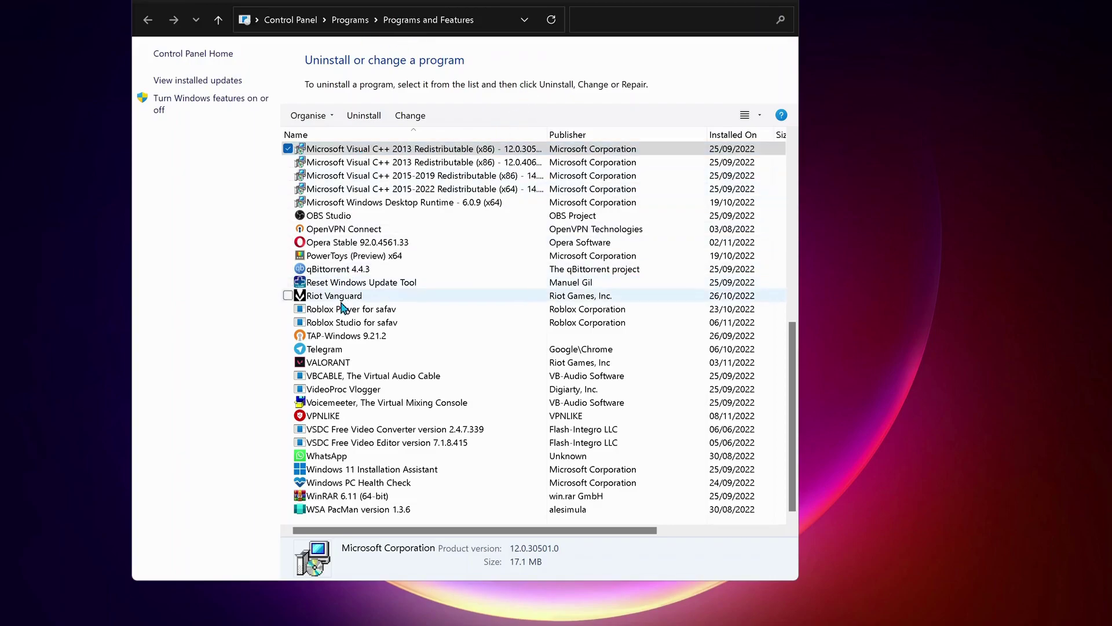
left_click(320, 309)
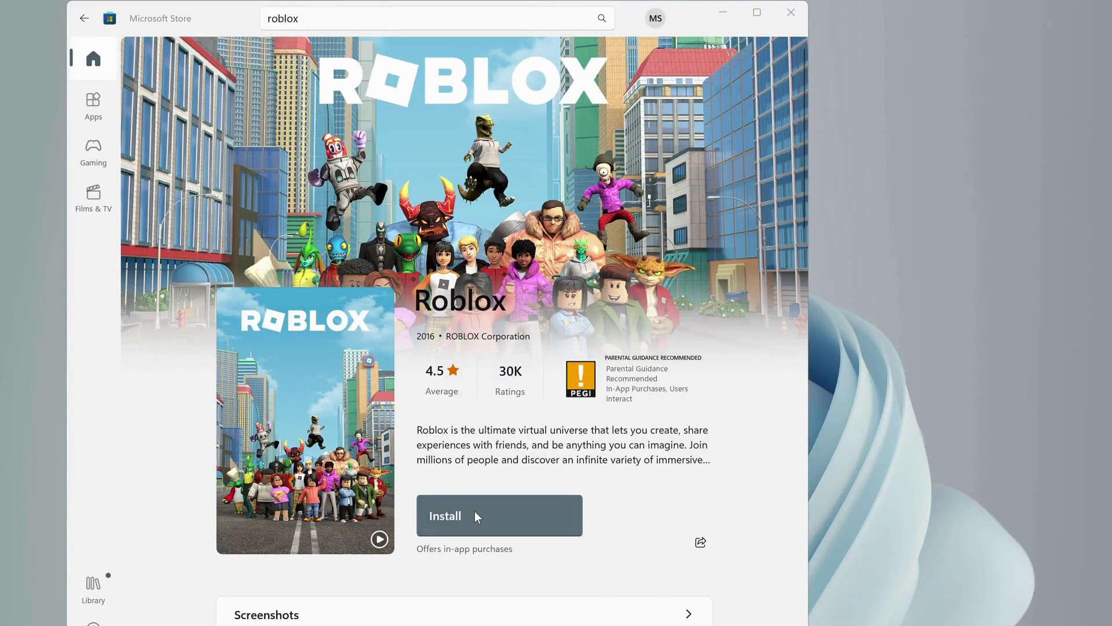
- Install Roblox from its Microsoft Store page and launch it
left_click(474, 522)
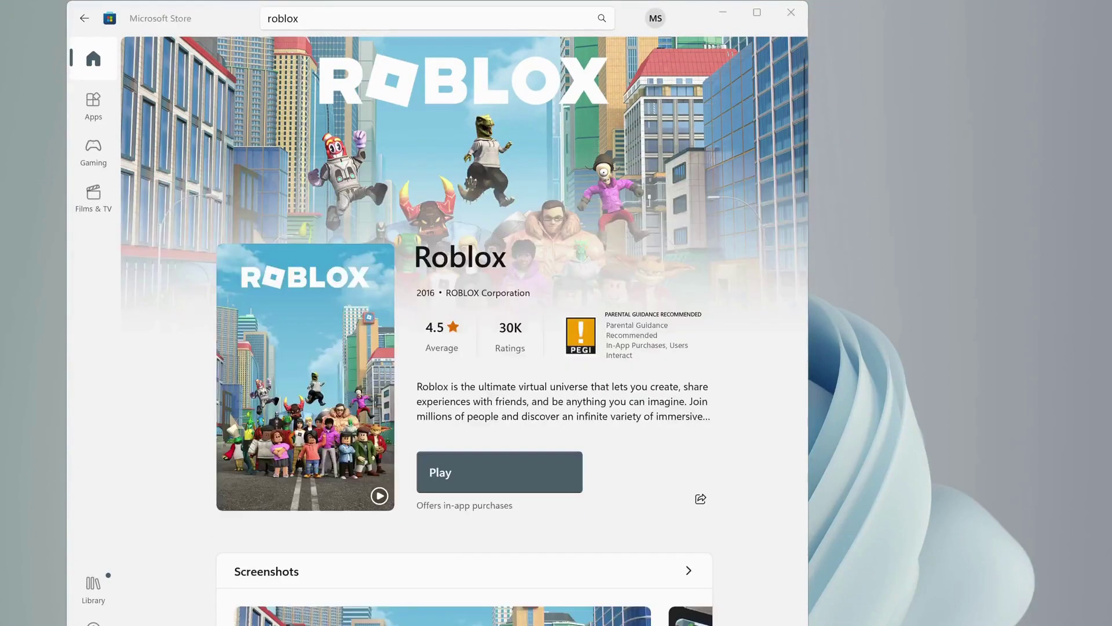
left_click(495, 475)
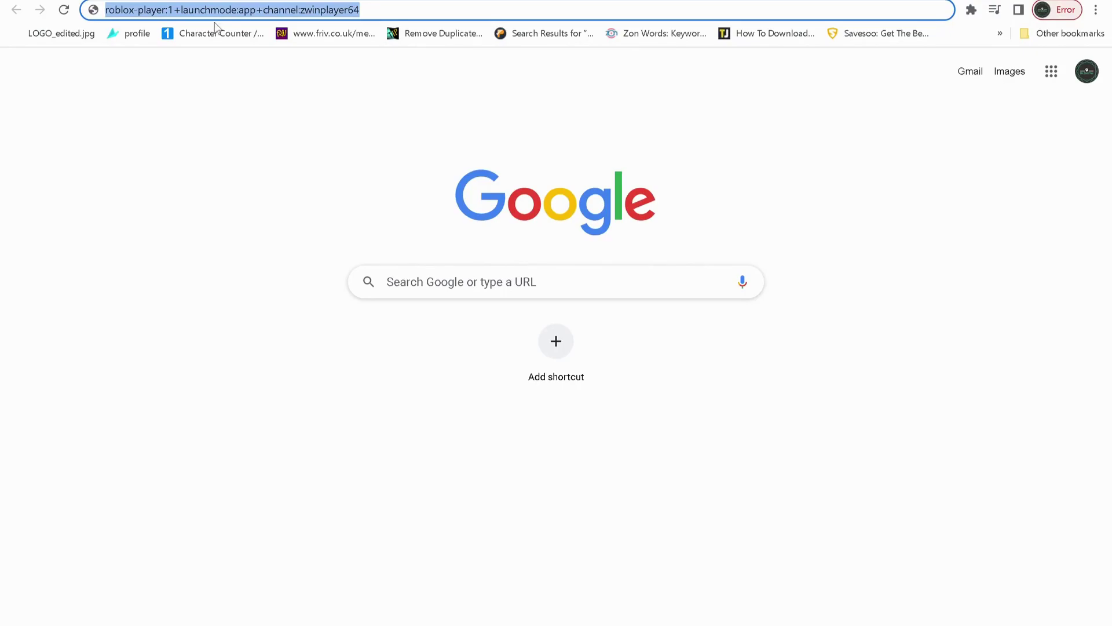
- Open the roblox-player:1+launchmode:app+channel:zwinplayer64 link in Chrome and allow it to open Roblox
key("ctrl+c")
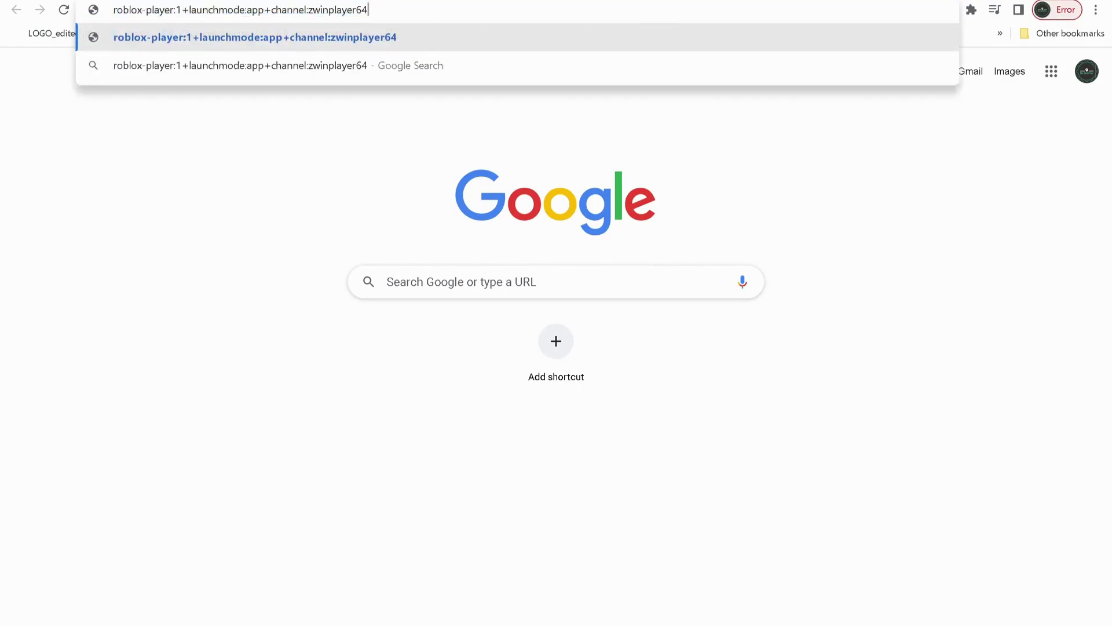
left_click(261, 429)
key("ctrl+l")
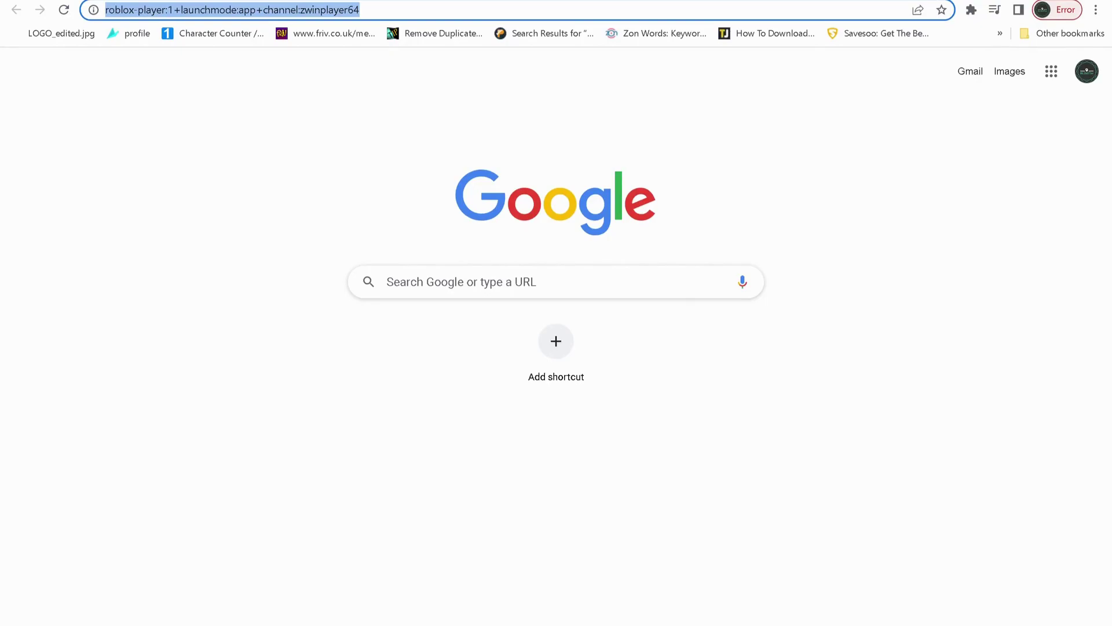
key("Return")
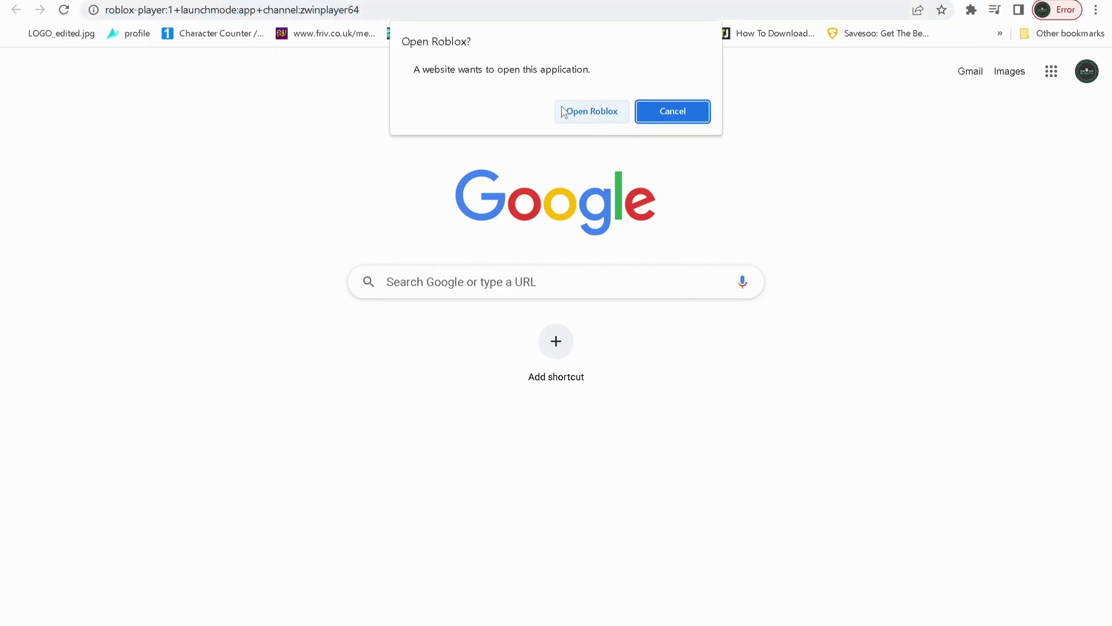
left_click(588, 112)
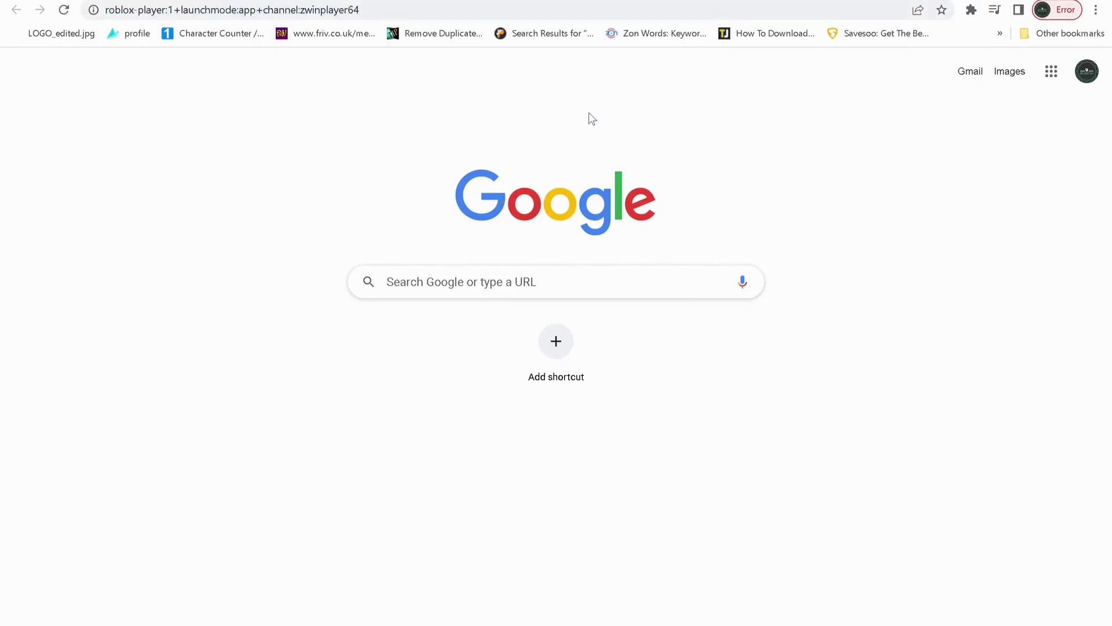